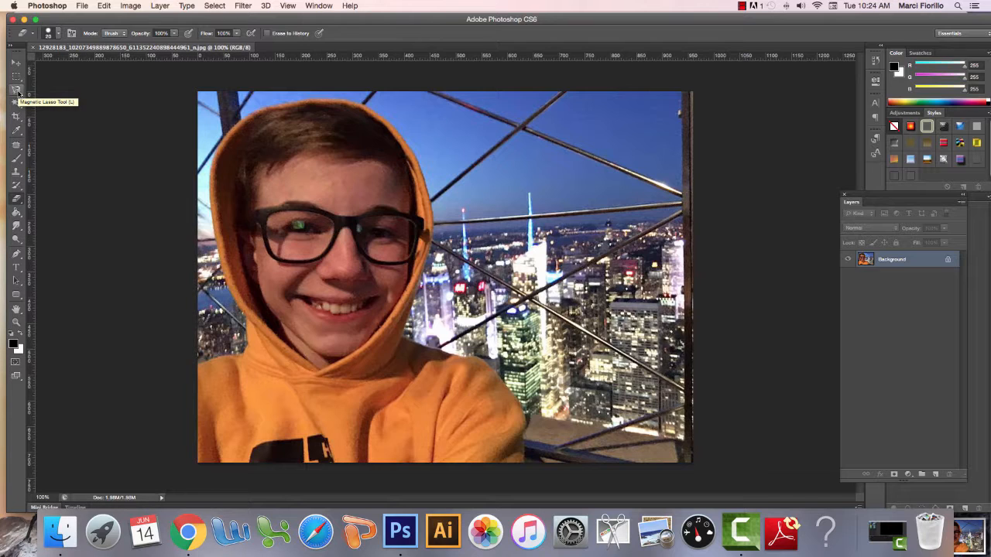
# Outline the person in the orange hoodie with the Magnetic Lasso and cut the selection out of the Background layer
pyautogui.click(16, 90)
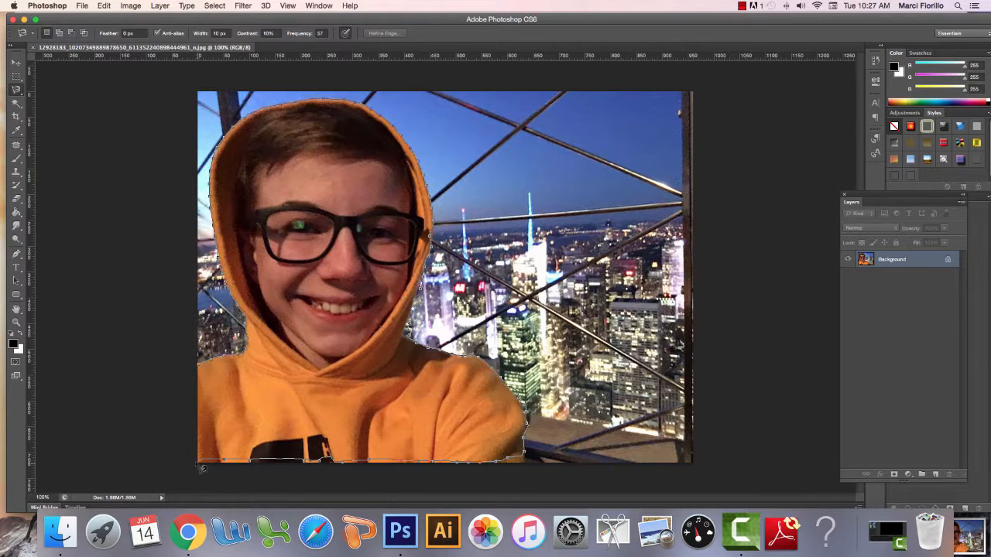
pyautogui.doubleClick(205, 373)
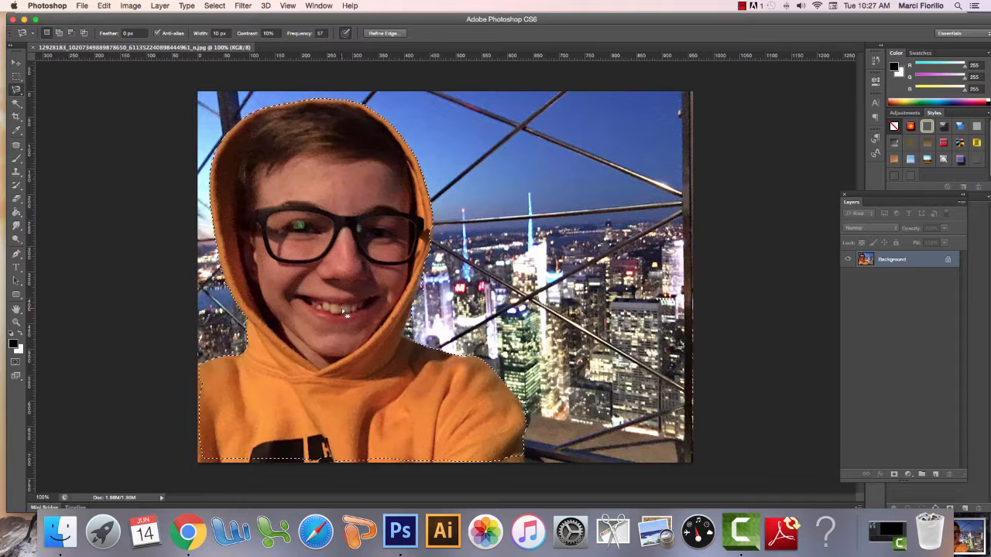
pyautogui.click(104, 6)
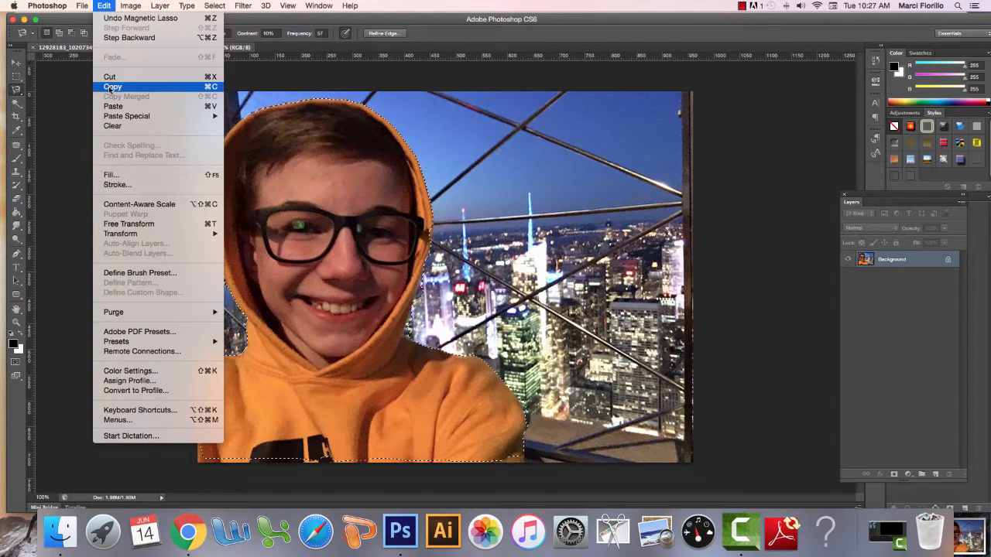
pyautogui.click(100, 7)
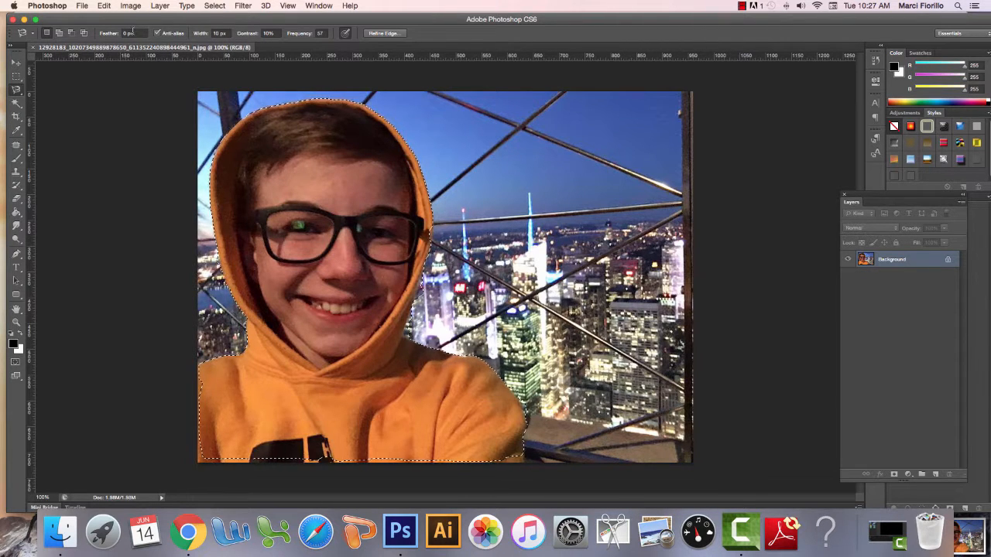
pyautogui.press('super+x')
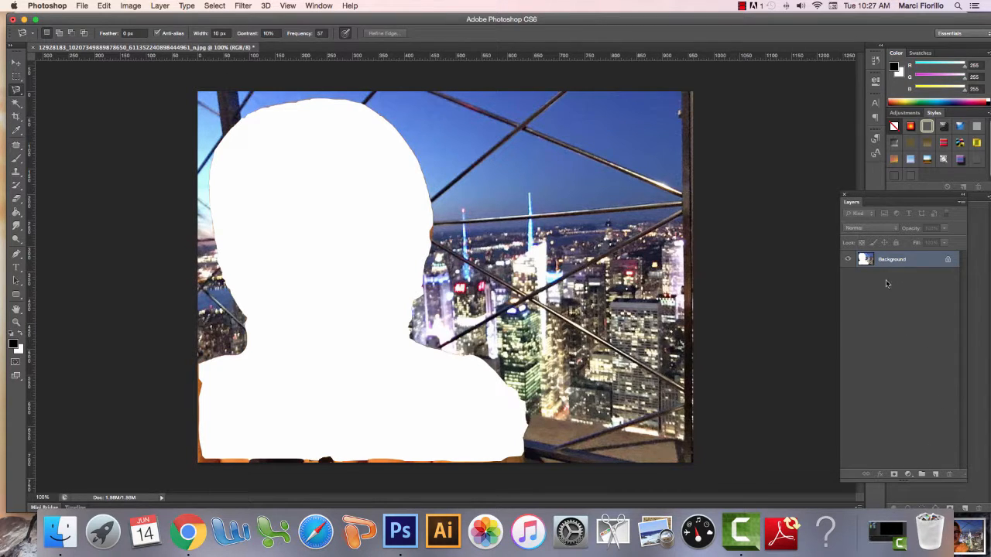
# Create a new layer above Background and paste the cut-out person in place on it
pyautogui.click(934, 475)
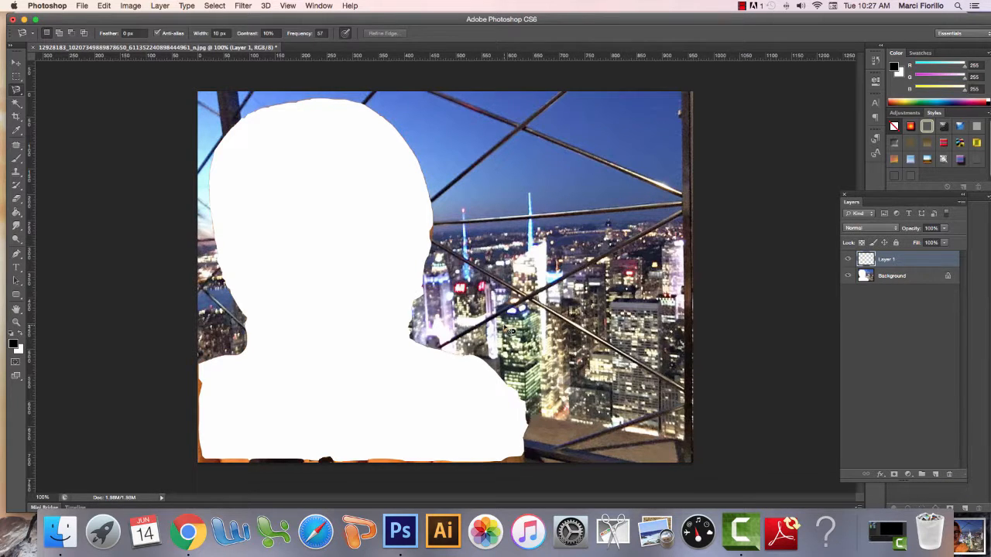
pyautogui.click(105, 5)
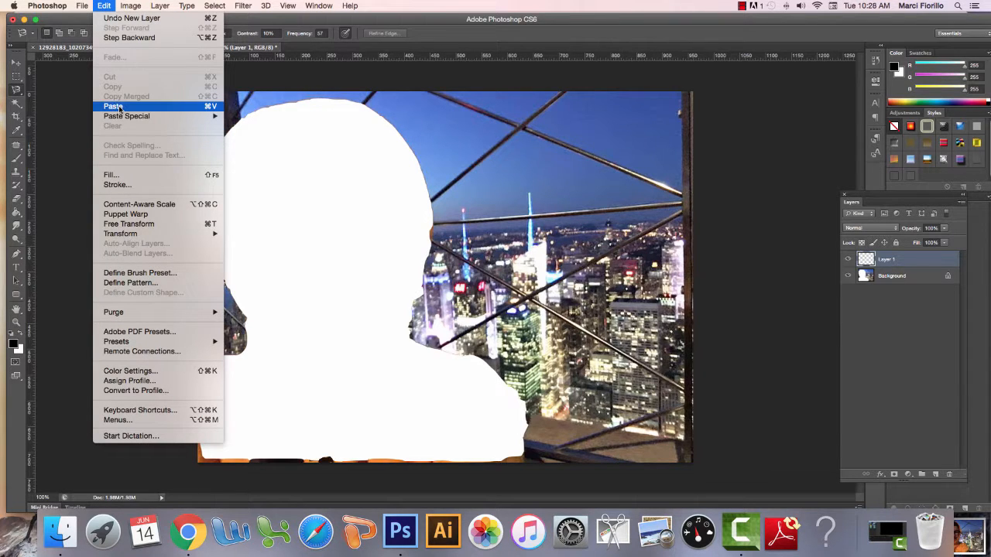
pyautogui.moveTo(121, 118)
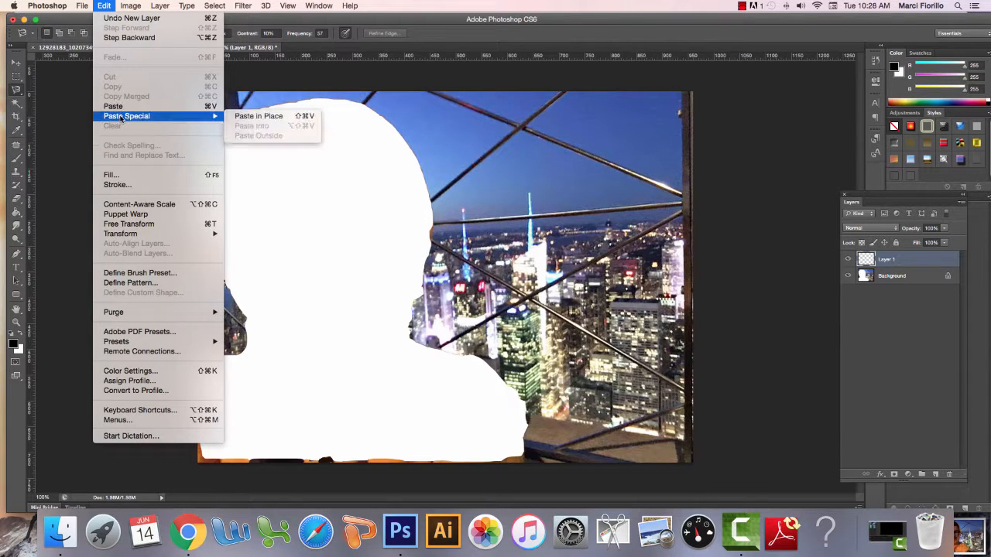
pyautogui.click(244, 117)
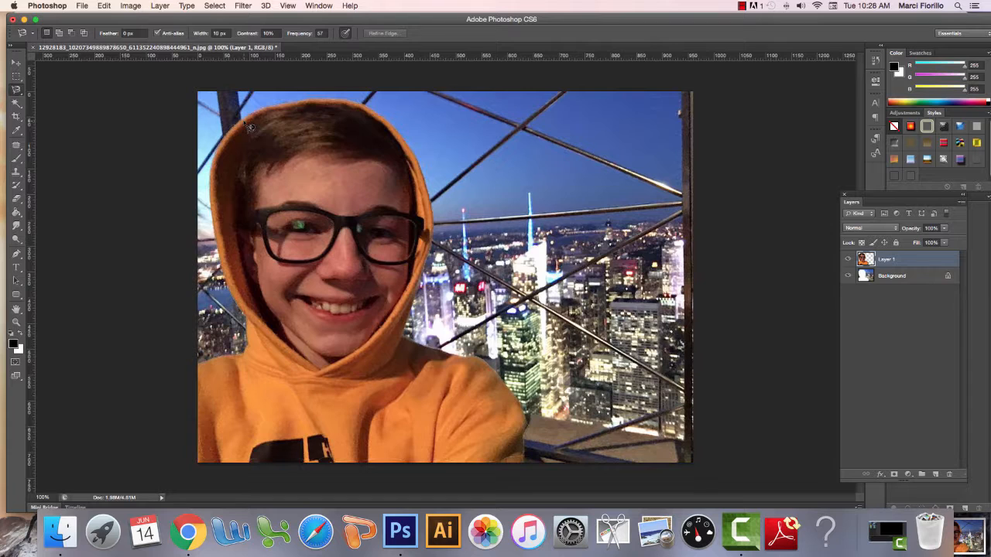
# Toggle the visibility of the person layer and the Background layer in turn to check the separated content
pyautogui.click(847, 261)
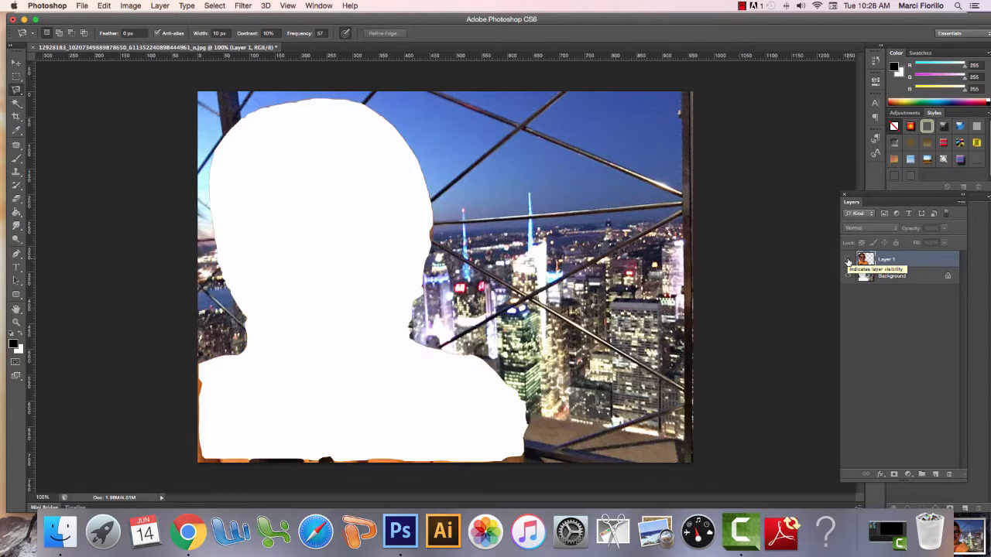
pyautogui.click(847, 261)
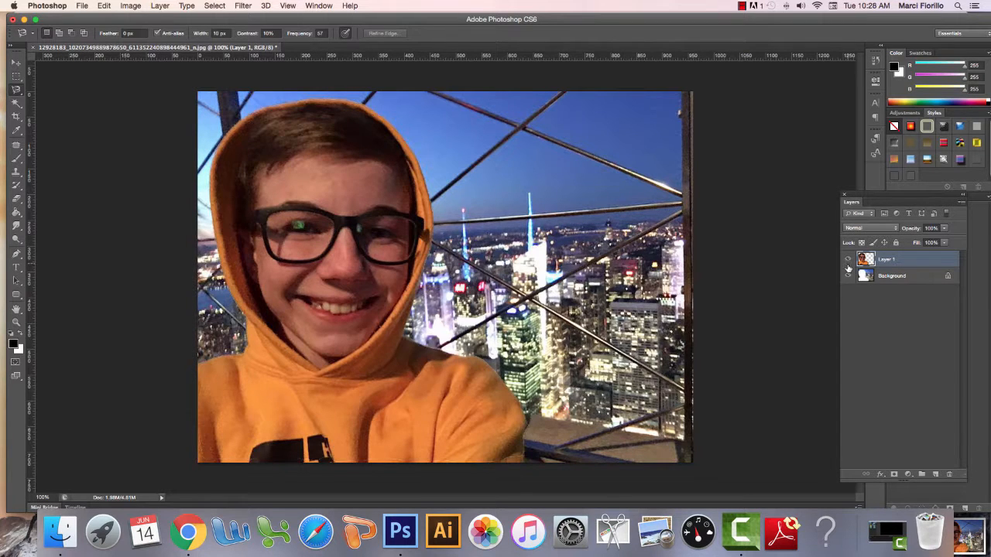
pyautogui.click(848, 276)
pyautogui.click(848, 277)
pyautogui.click(847, 261)
pyautogui.click(847, 260)
pyautogui.click(849, 276)
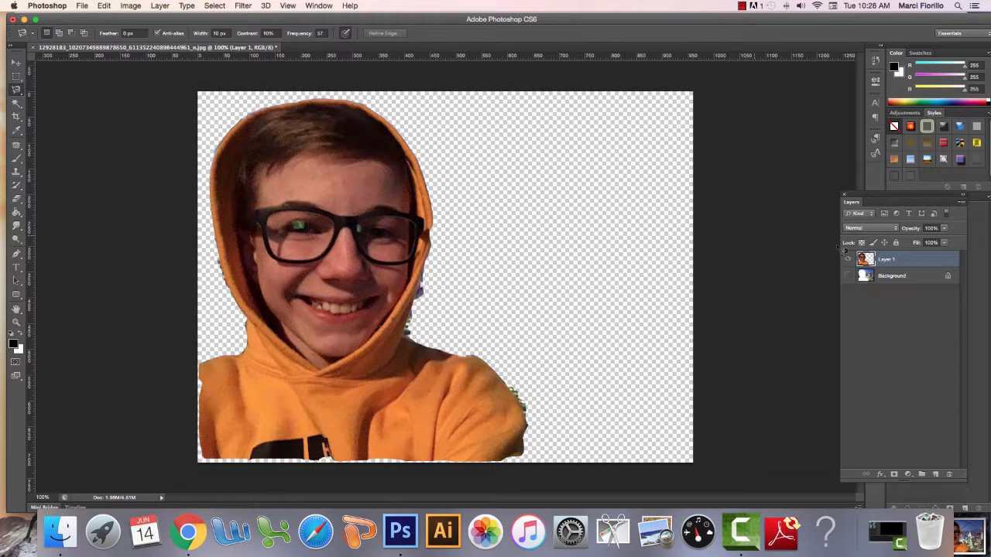
pyautogui.click(848, 276)
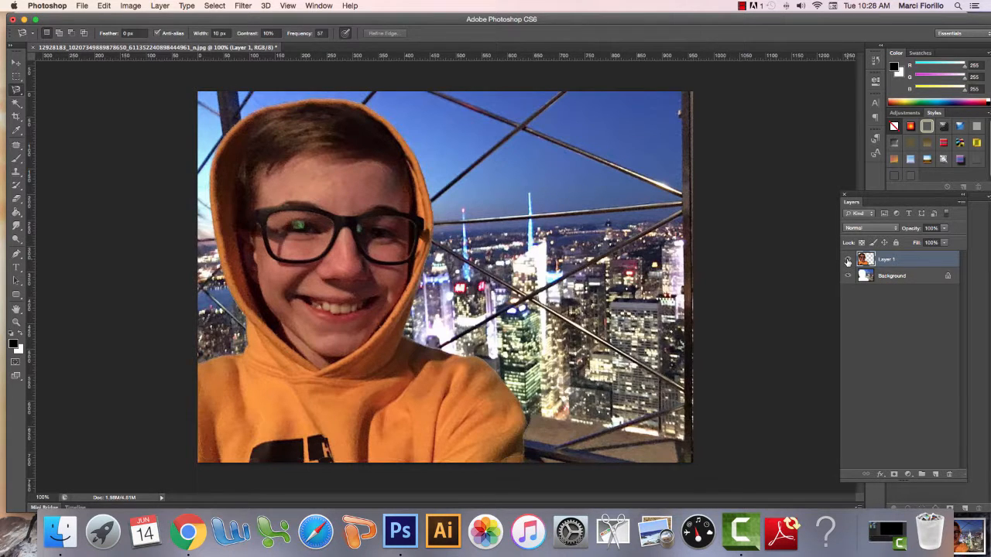
pyautogui.click(847, 260)
pyautogui.click(848, 260)
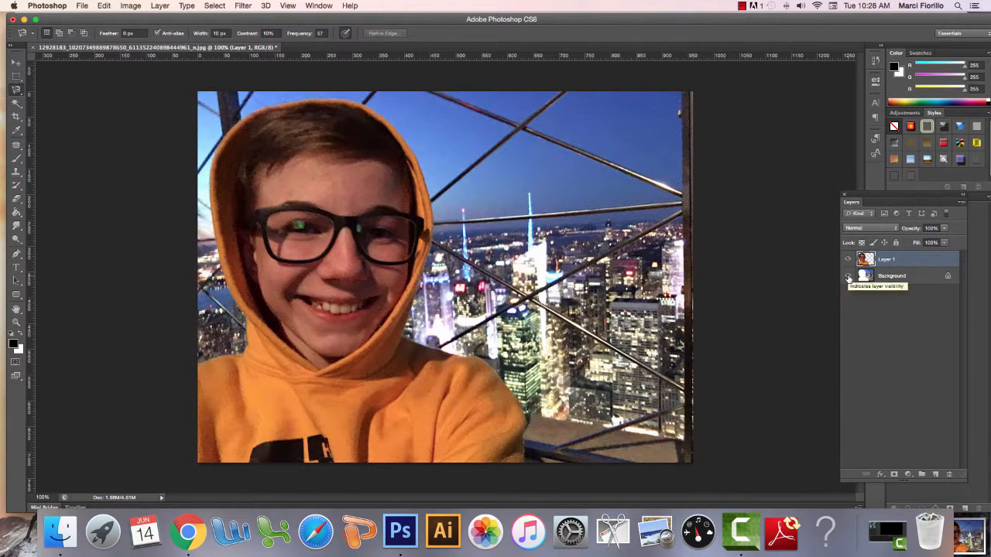
# Hide the Background layer and erase the leftover city fringes along the hood, neck and shoulder edges on the person layer
pyautogui.click(847, 276)
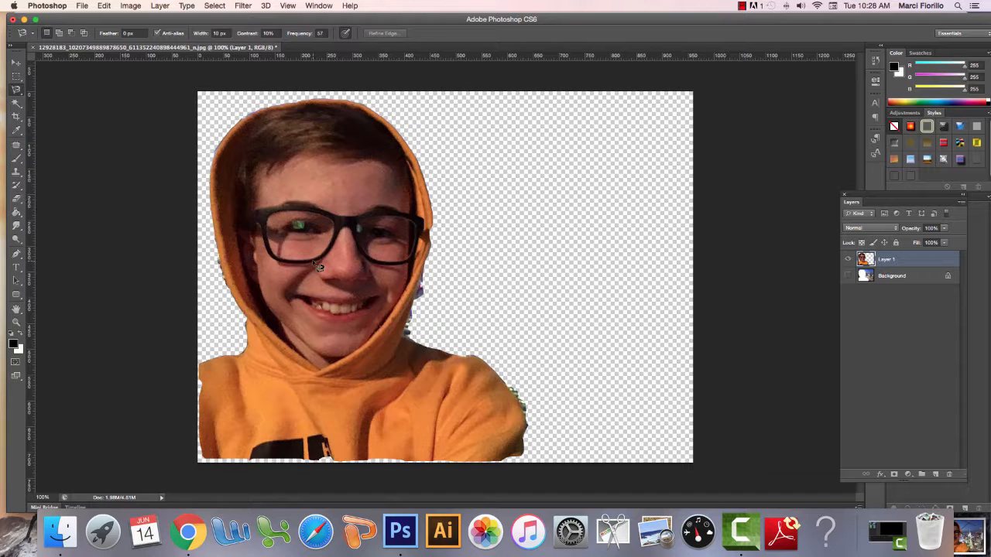
pyautogui.click(18, 202)
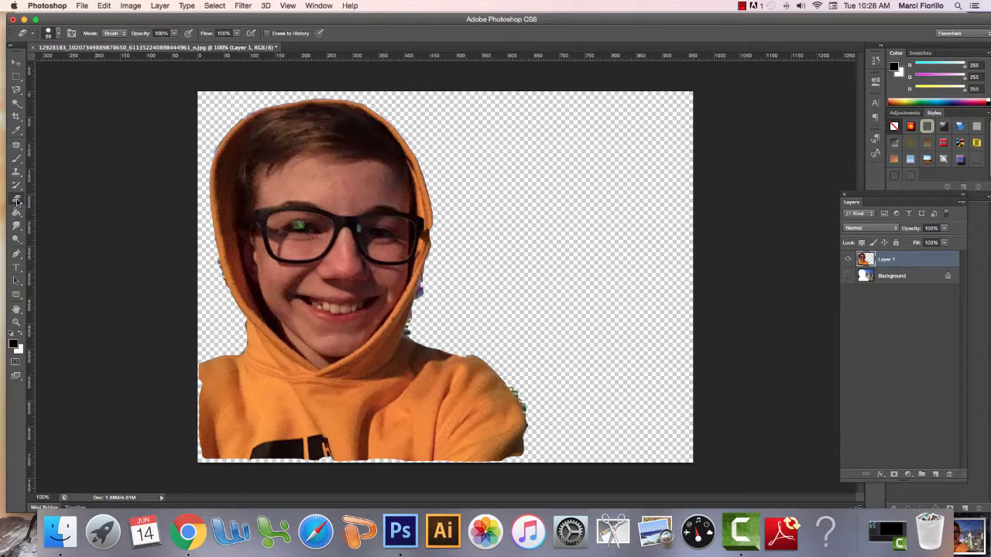
pyautogui.click(17, 323)
pyautogui.click(400, 314)
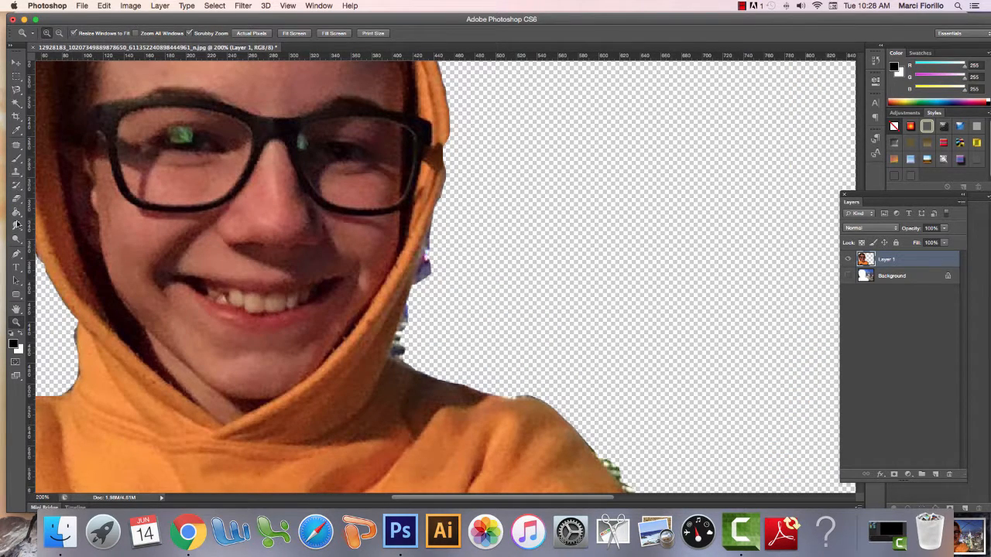
pyautogui.click(16, 198)
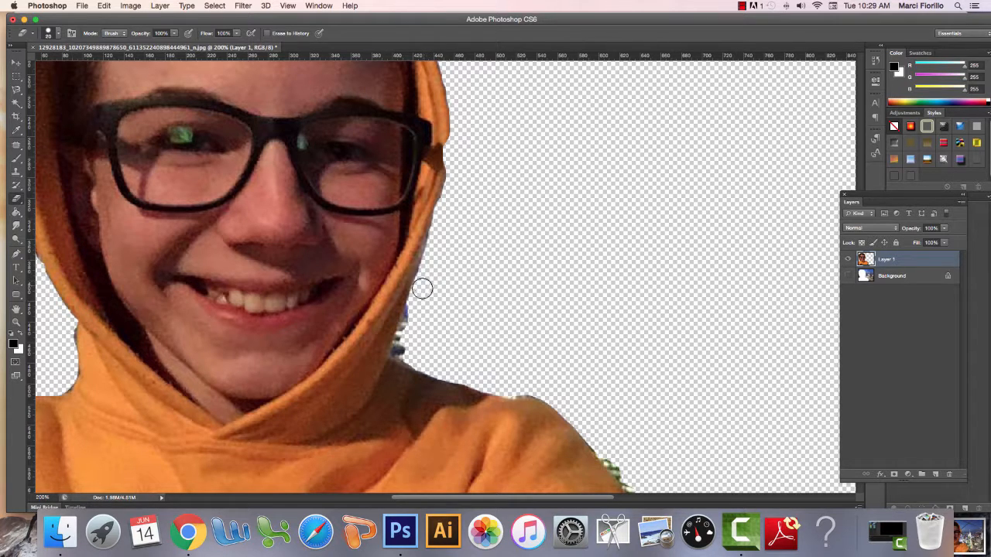
pyautogui.moveTo(415, 309)
pyautogui.mouseDown()
pyautogui.moveTo(402, 349)
pyautogui.moveTo(426, 361)
pyautogui.mouseUp()
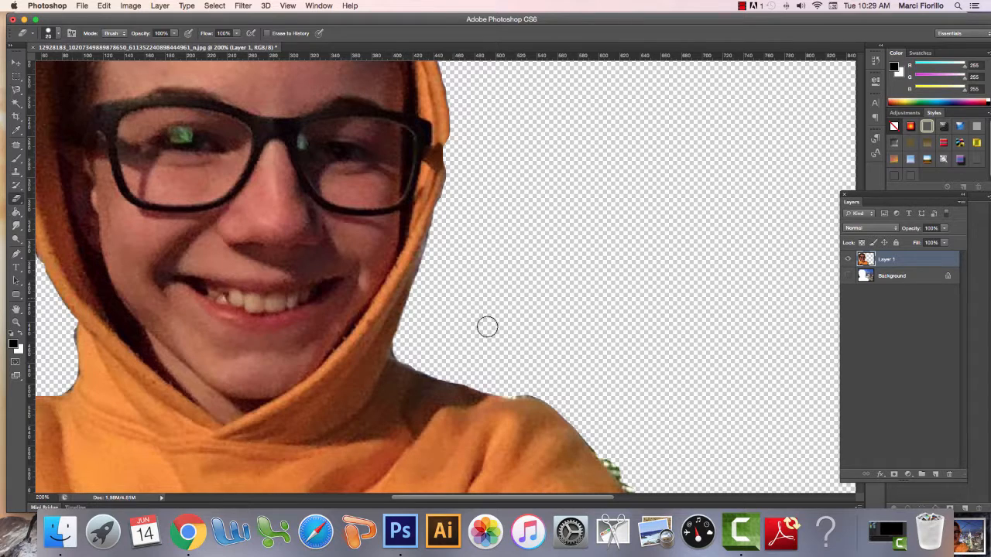
pyautogui.moveTo(515, 391); pyautogui.dragTo(531, 387)
pyautogui.moveTo(603, 447); pyautogui.dragTo(636, 487)
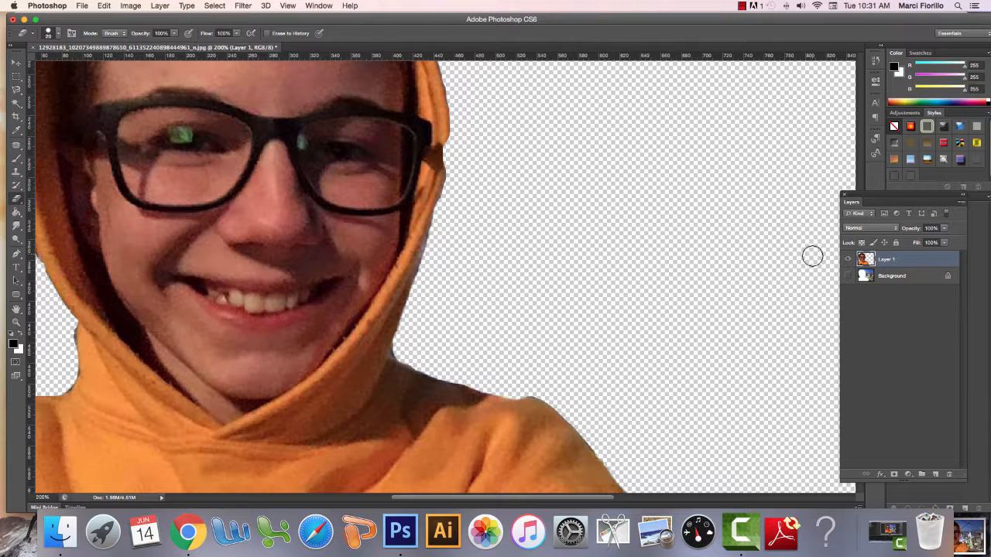
# Compare the cleaned-up person layer with the Background by toggling both layers' visibility, ending with Background hidden
pyautogui.click(848, 276)
pyautogui.click(847, 260)
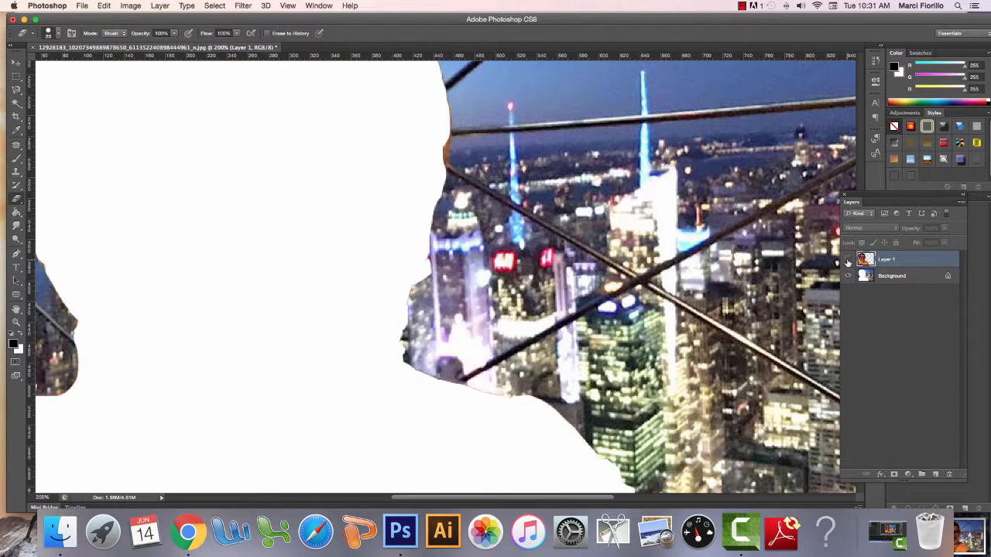
pyautogui.click(847, 260)
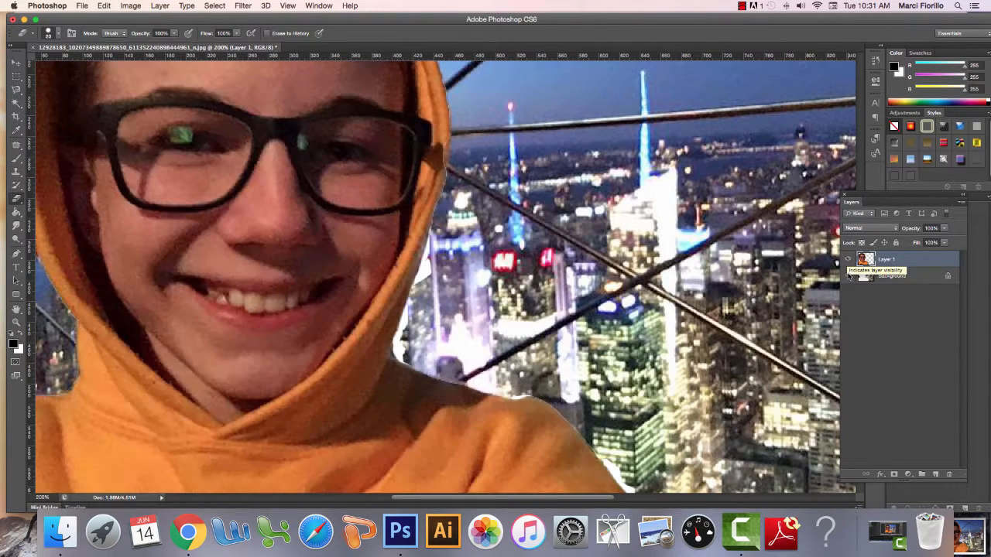
pyautogui.click(849, 276)
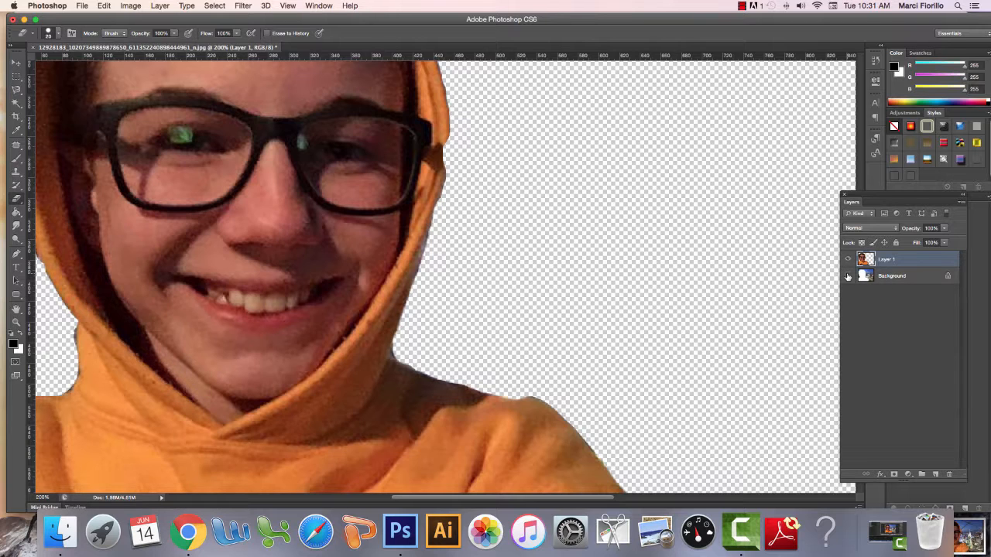
# Save a JPEG copy of the visible person cutout as foreground.jpg on the Desktop, replacing the existing file
pyautogui.click(82, 6)
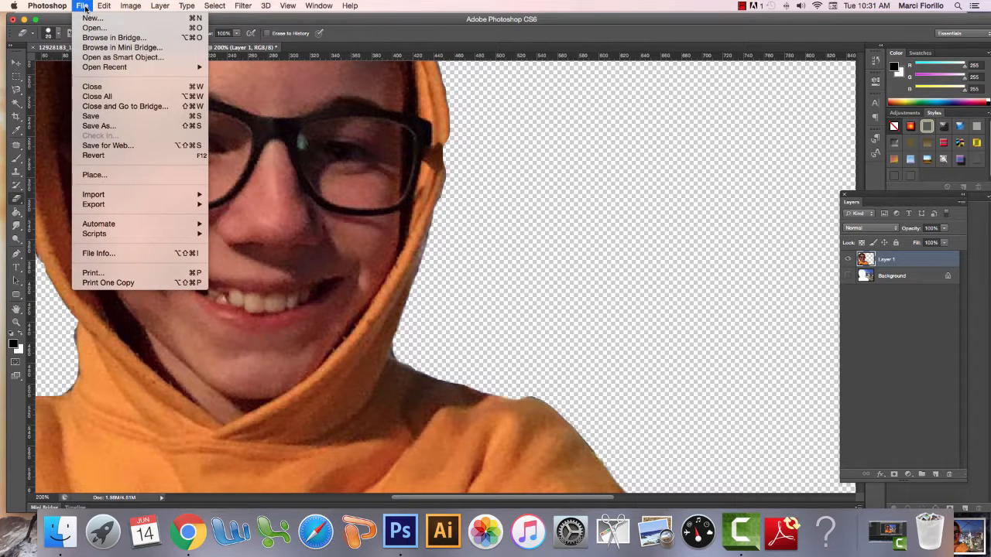
pyautogui.click(115, 126)
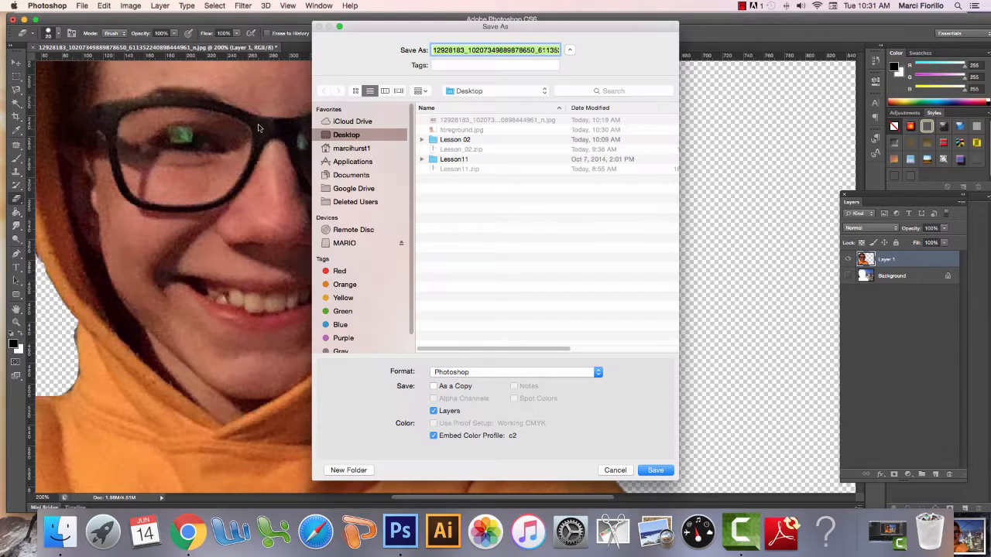
pyautogui.write('foreground.psd')
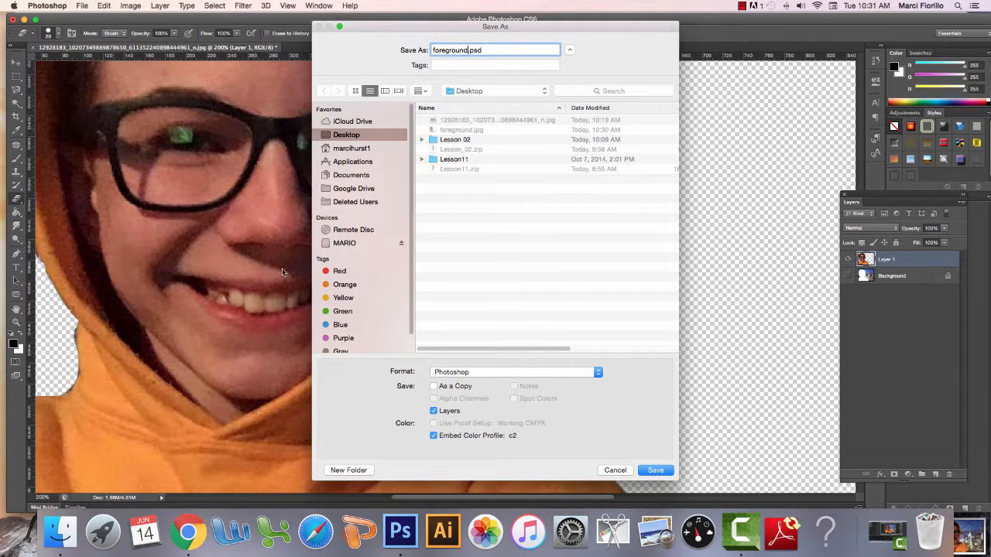
pyautogui.click(470, 372)
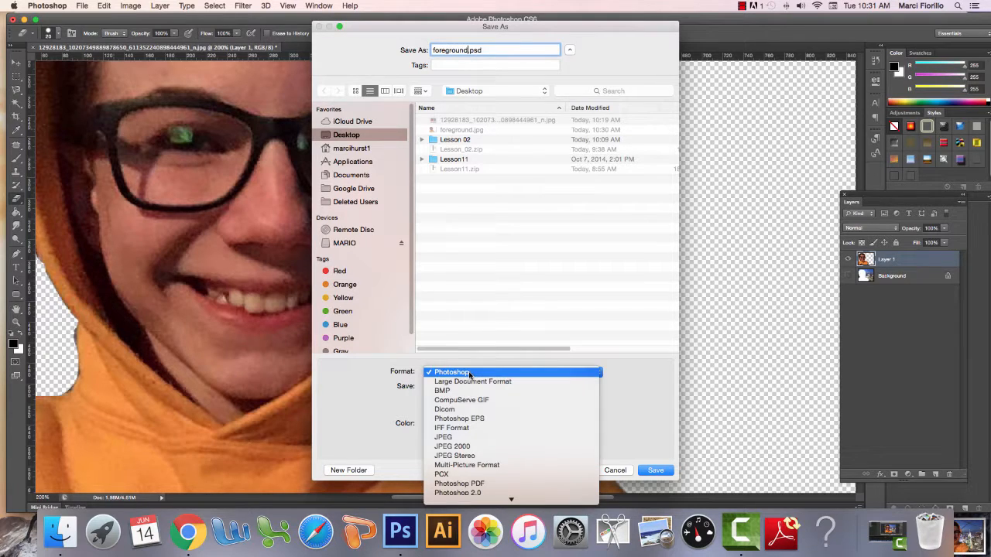
pyautogui.click(440, 435)
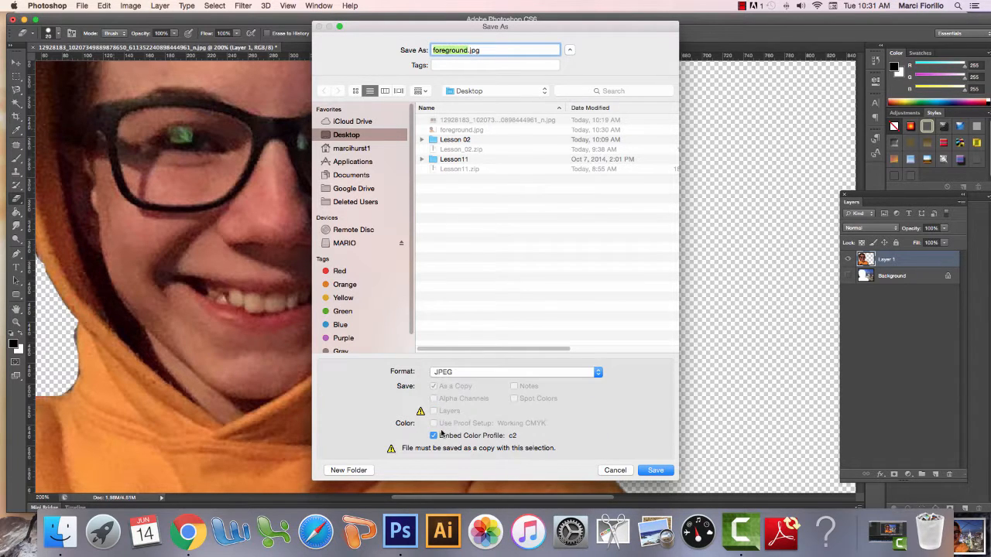
pyautogui.click(642, 471)
pyautogui.click(562, 96)
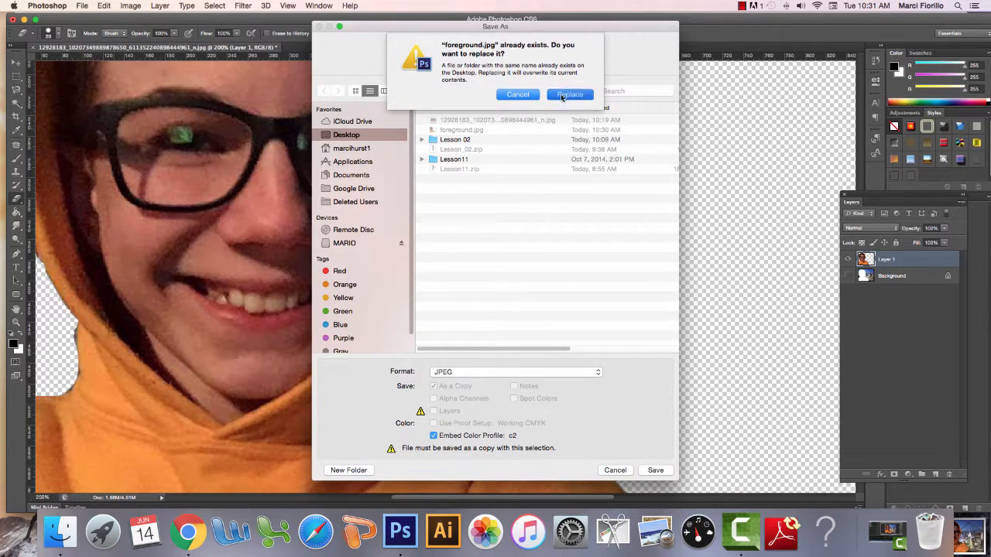
pyautogui.click(559, 189)
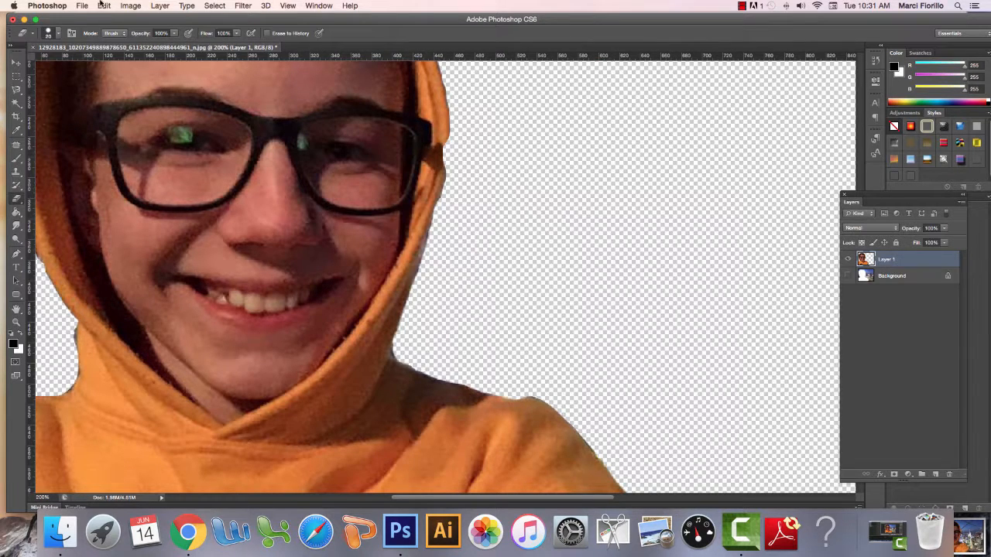
# Open foreground.jpg from the Desktop to check the saved cutout, and close it again
pyautogui.click(82, 5)
pyautogui.click(90, 21)
pyautogui.click(364, 88)
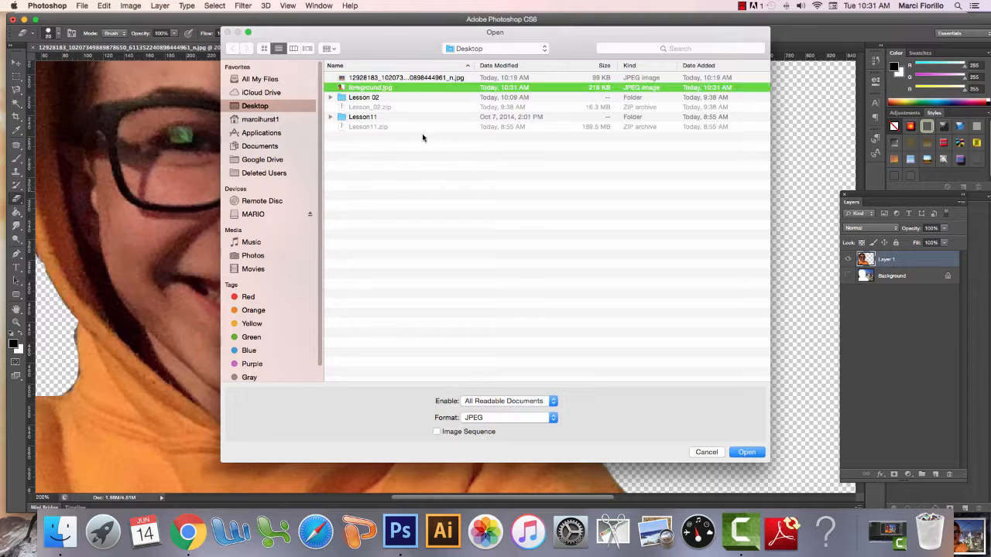
pyautogui.click(748, 453)
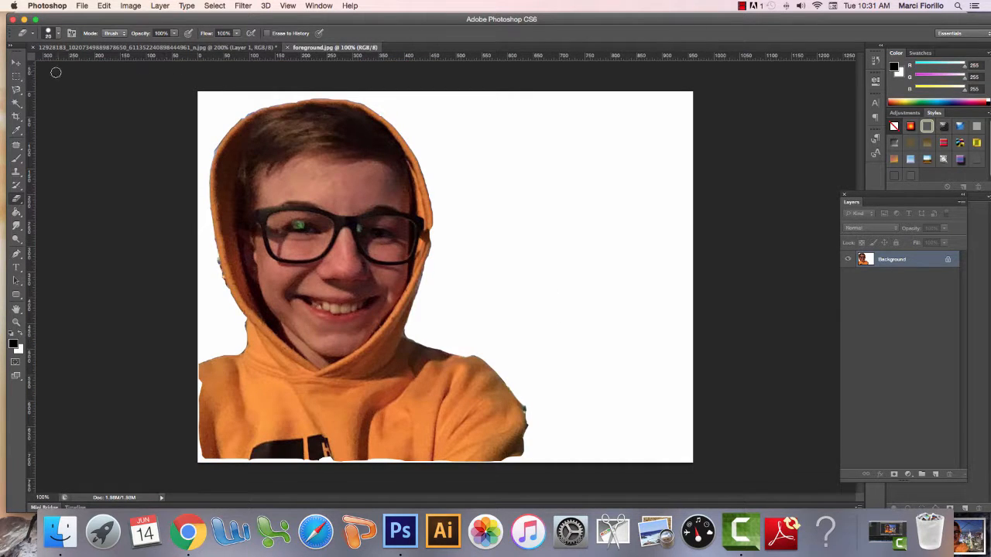
pyautogui.click(287, 48)
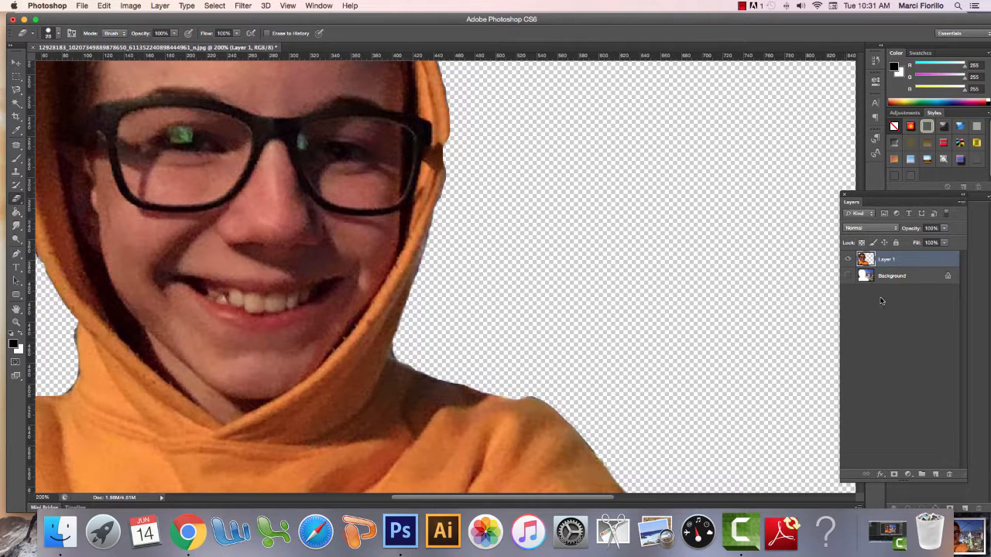
# With the person layer hidden and the Background layer shown, save a JPEG copy of the image as background.jpg on the Desktop
pyautogui.click(848, 260)
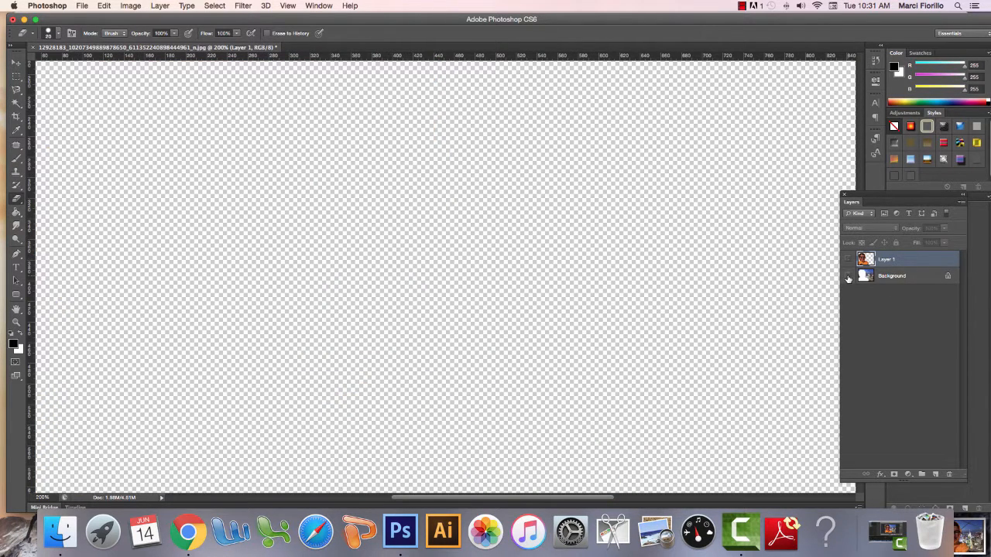
pyautogui.click(848, 276)
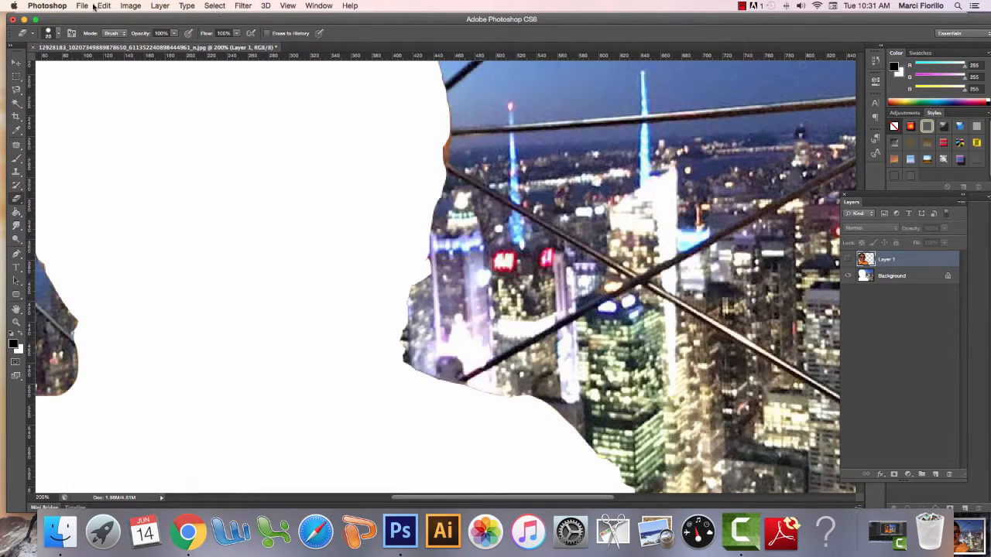
pyautogui.click(82, 6)
pyautogui.click(101, 126)
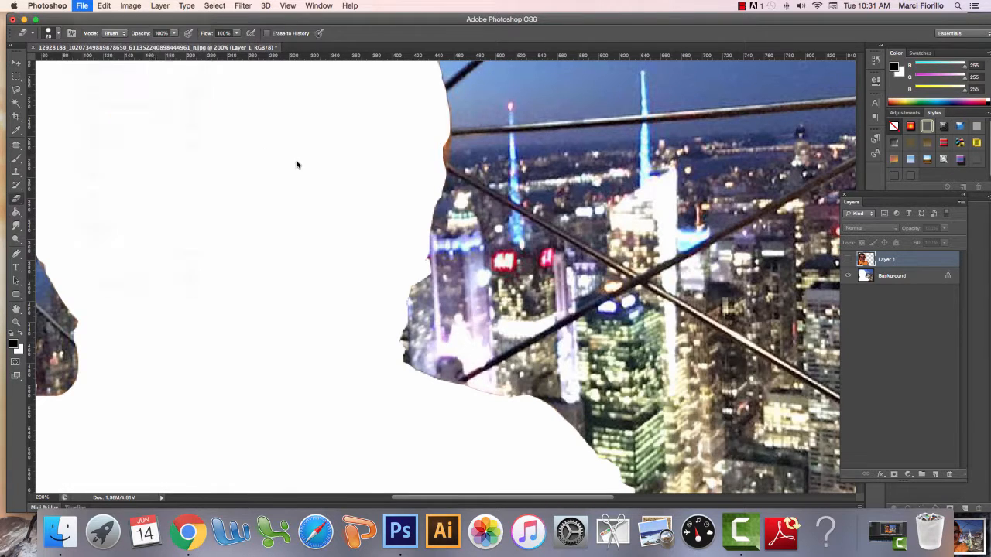
pyautogui.write('bac')
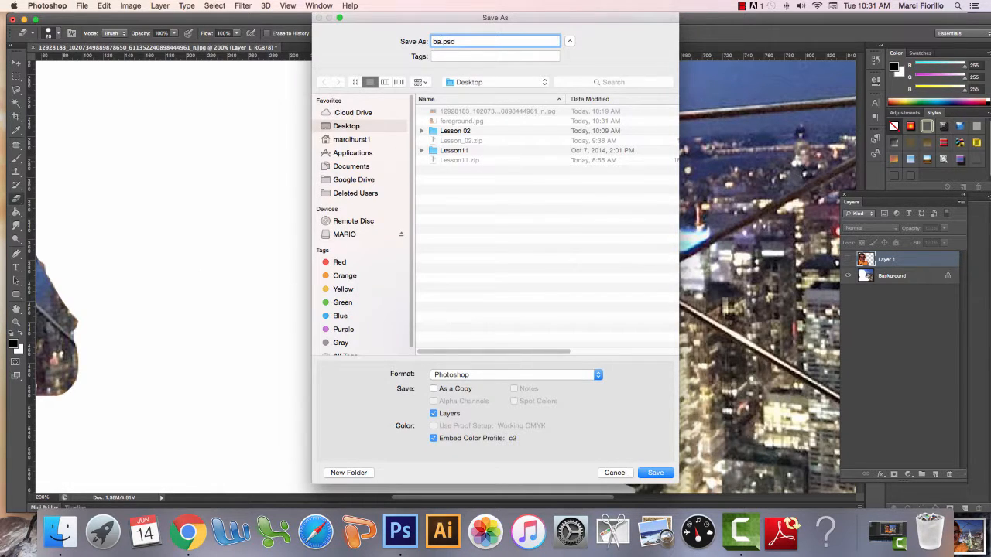
pyautogui.write('kground')
pyautogui.click(452, 377)
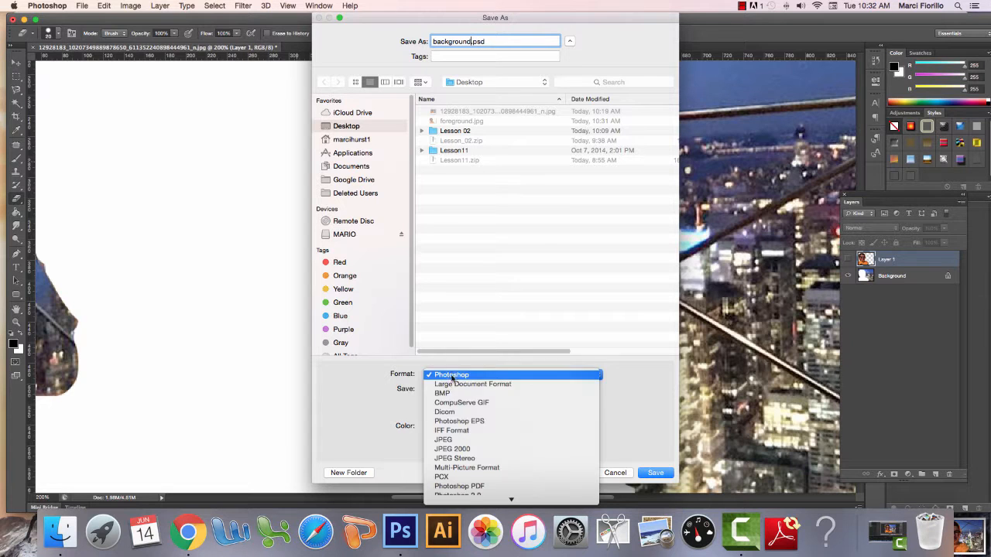
pyautogui.click(454, 438)
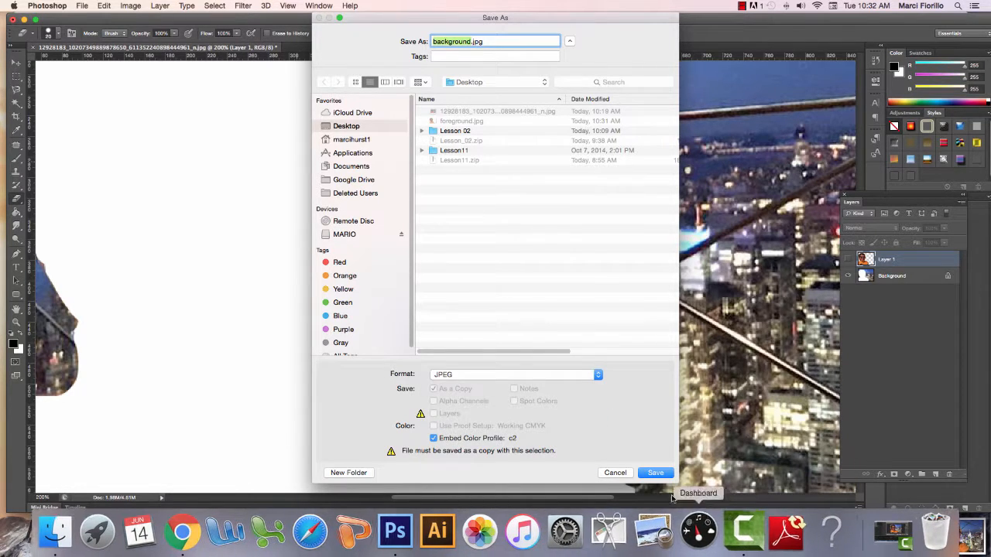
pyautogui.click(654, 473)
pyautogui.click(554, 189)
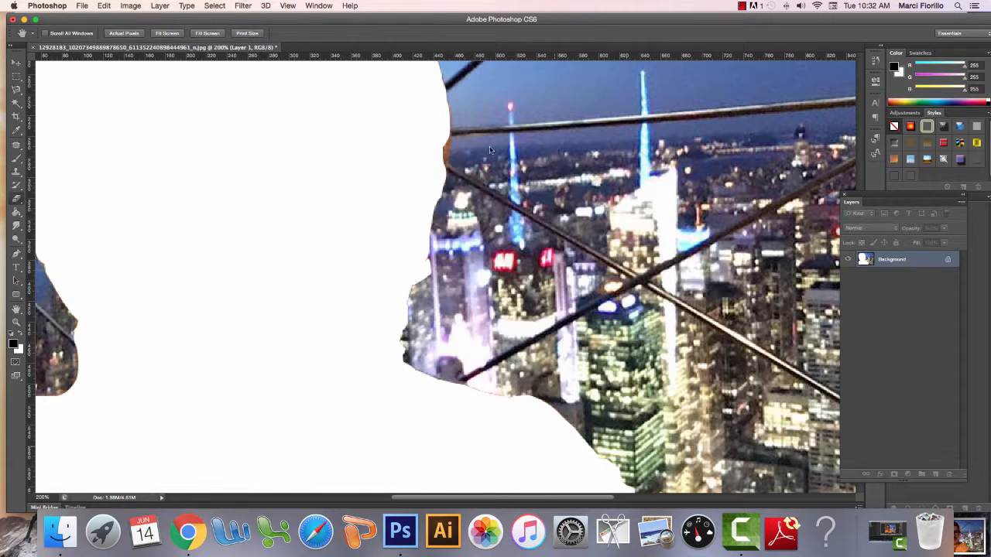
# Open background.jpg from the Desktop to check the saved background image
pyautogui.click(82, 5)
pyautogui.click(91, 28)
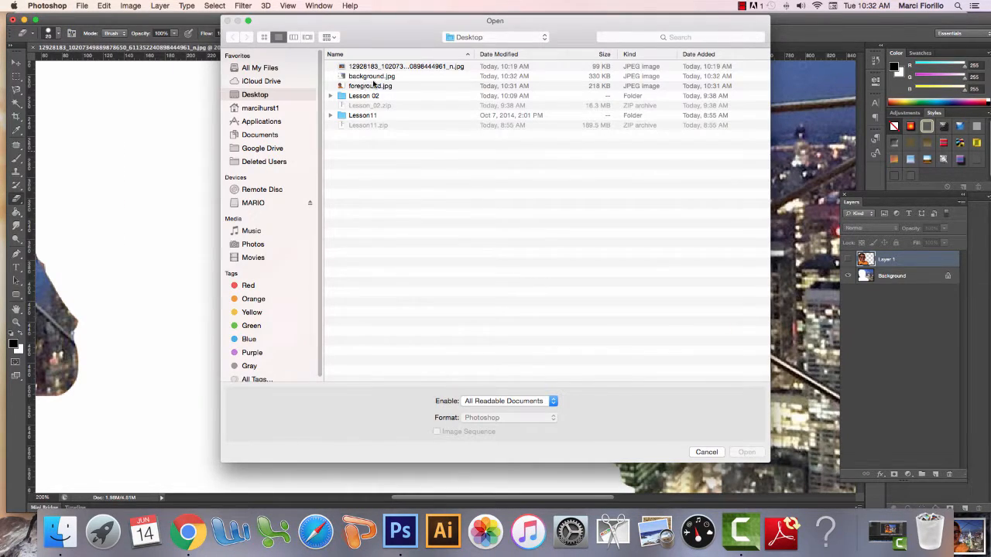
pyautogui.click(371, 76)
pyautogui.click(746, 452)
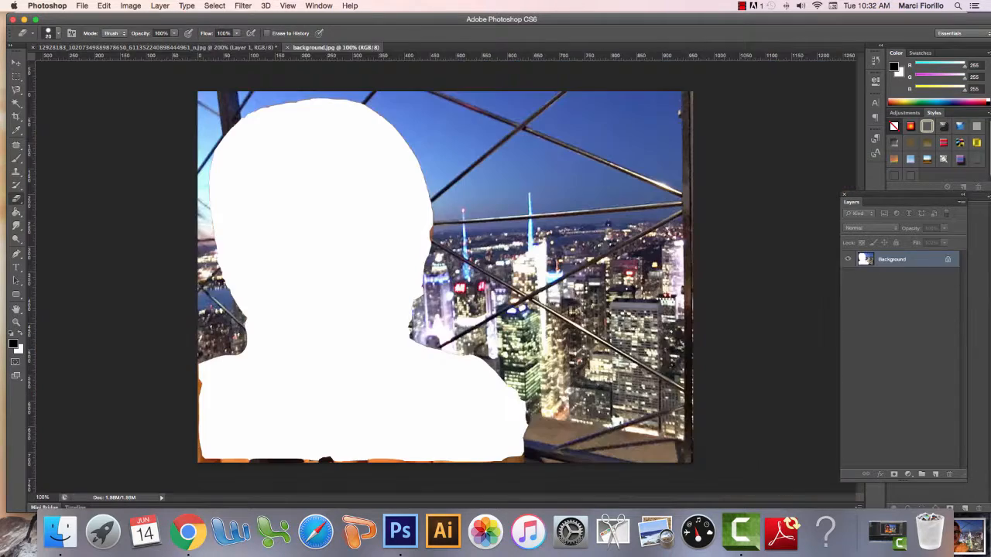